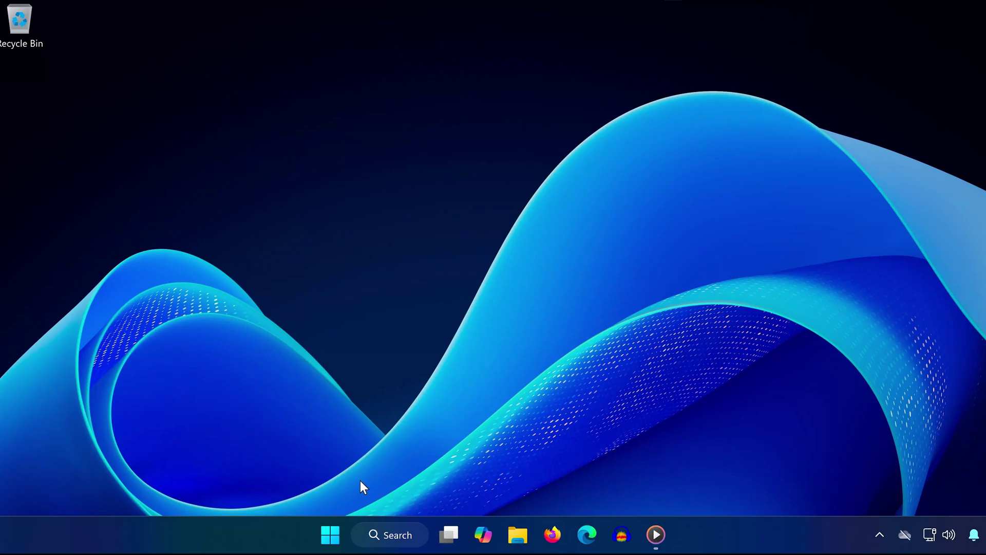
Turn 'Allow your controller to open Game Bar' Off on the Game Bar settings page.
left_click(334, 521)
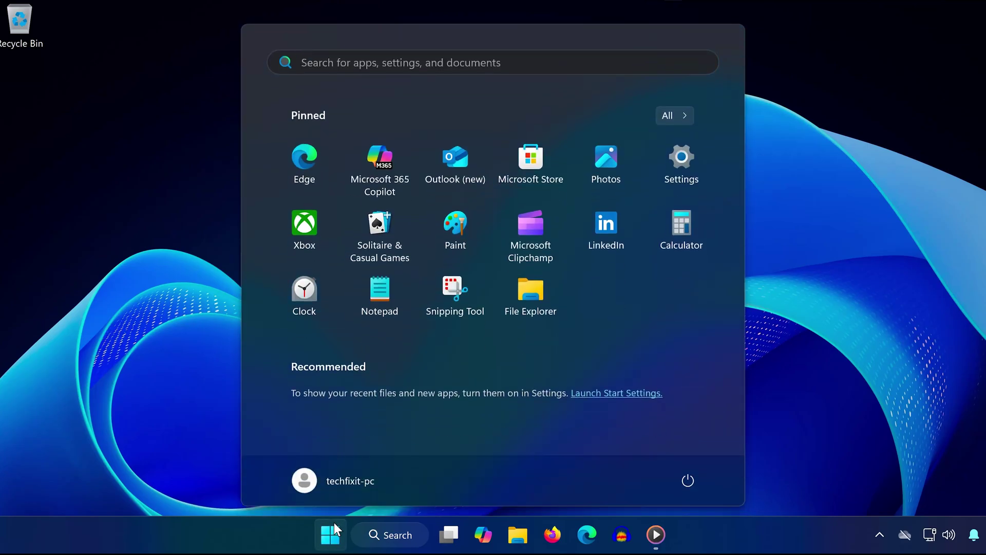
type("game bar se")
left_click(431, 188)
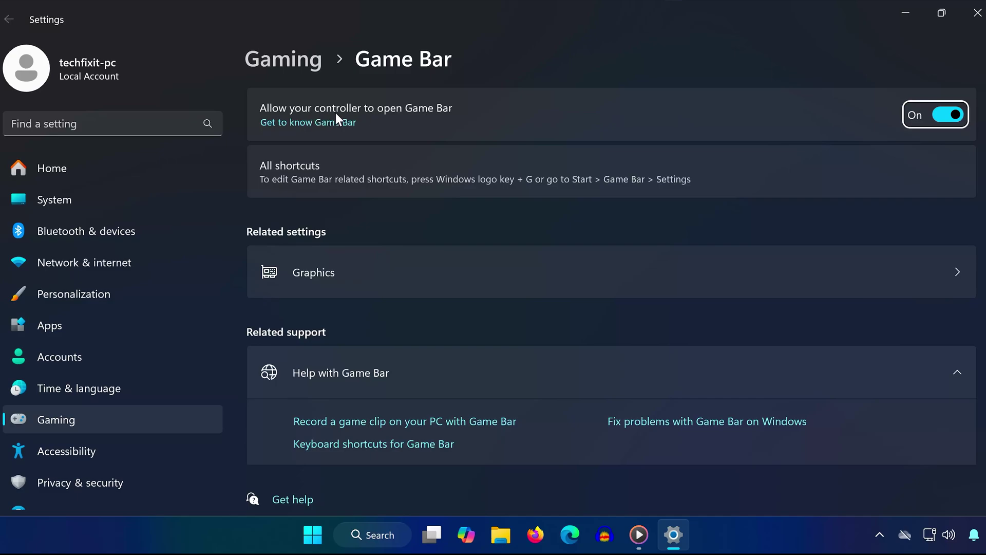
left_click(940, 117)
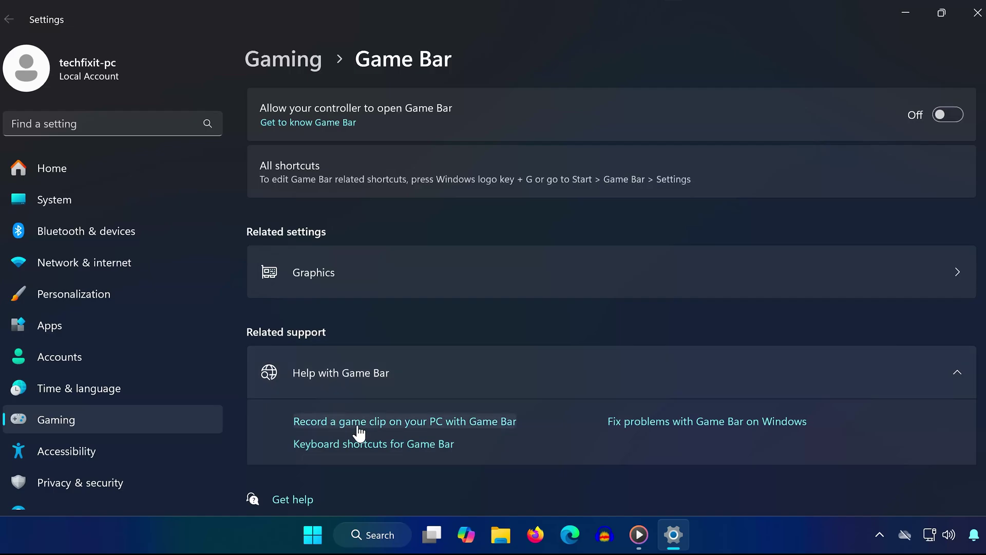
Reach the Game Bar system component's App settings page via search.
left_click(311, 538)
type("game")
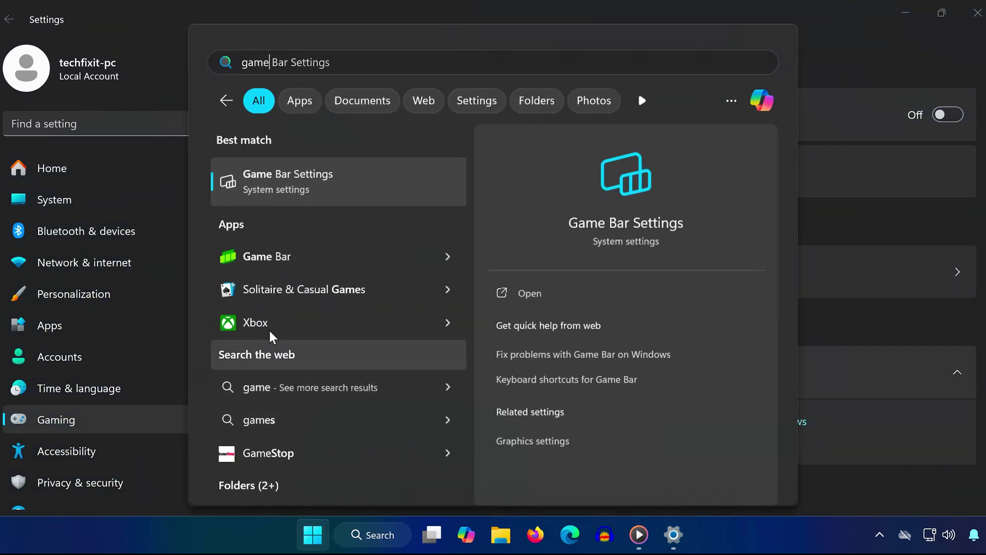
right_click(304, 263)
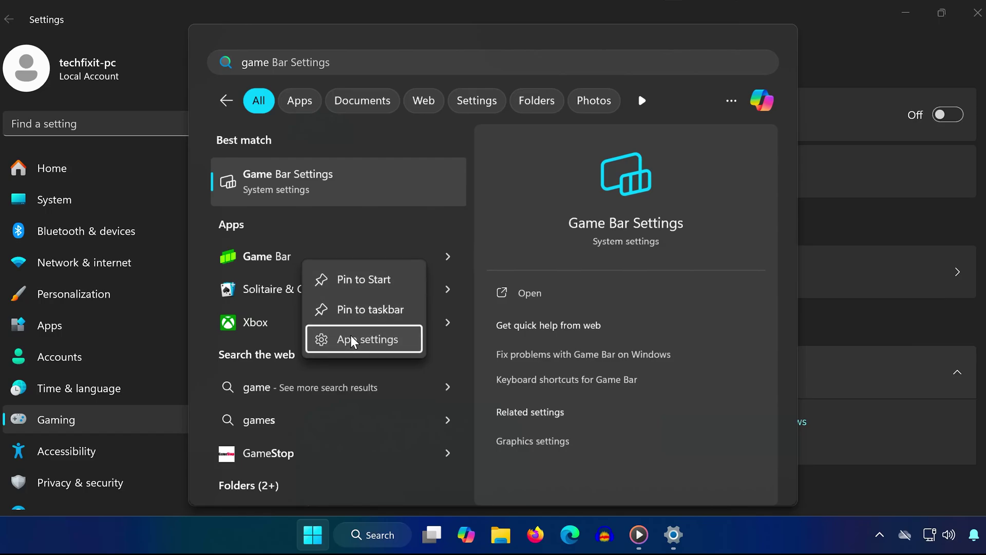
left_click(351, 341)
scroll(351, 336, "down", 3)
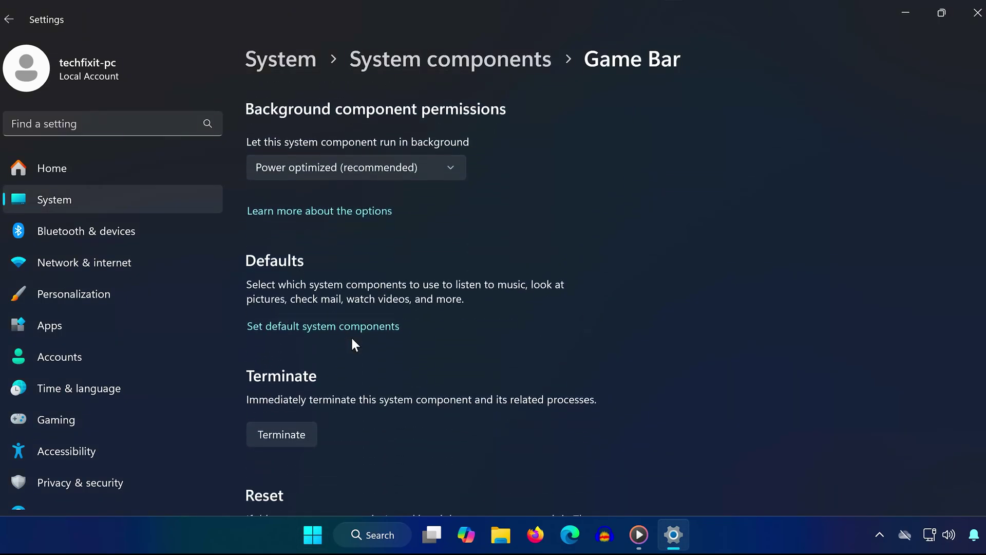
scroll(352, 339, "down", 2)
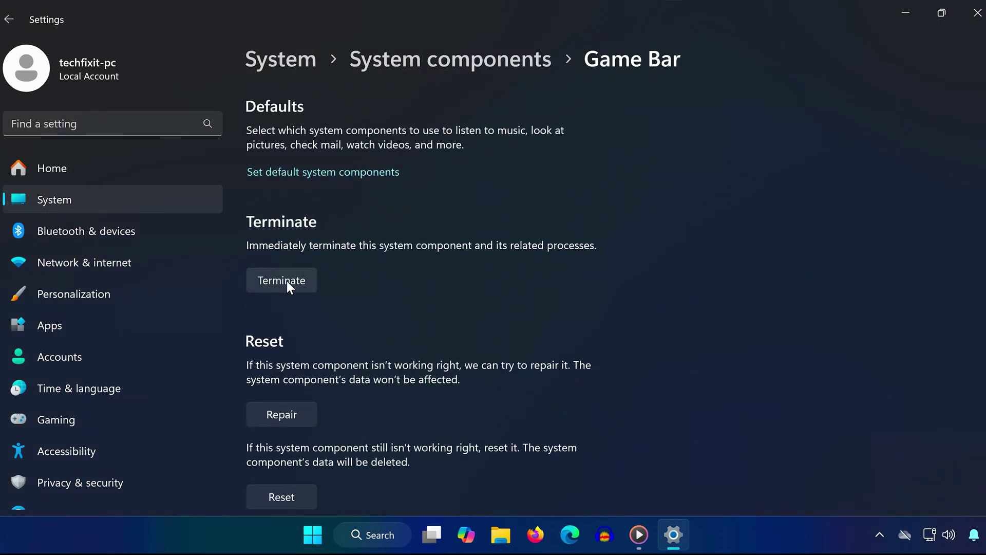
Repair the Game Bar component, then Reset it and confirm.
left_click(289, 411)
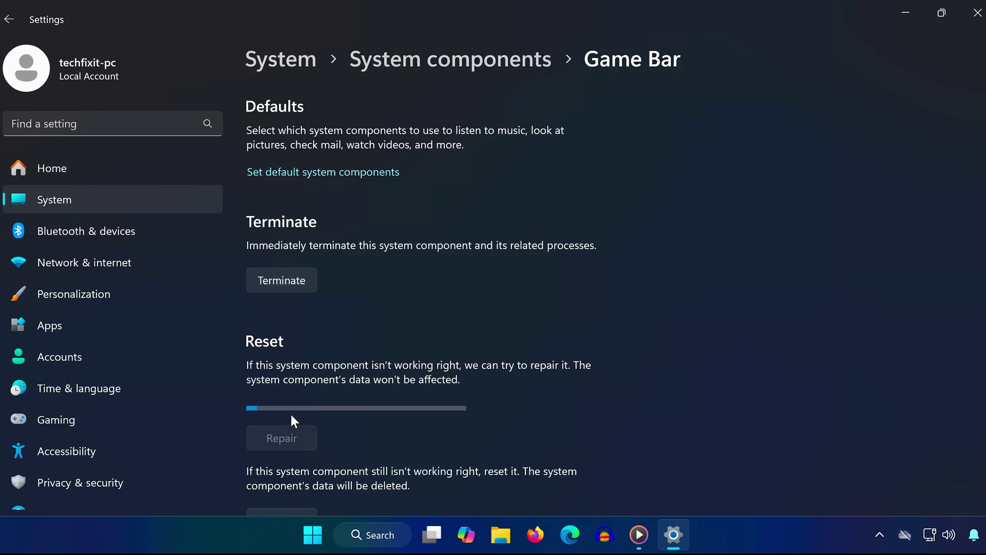
scroll(297, 455, "down", 2)
scroll(299, 468, "down", 1)
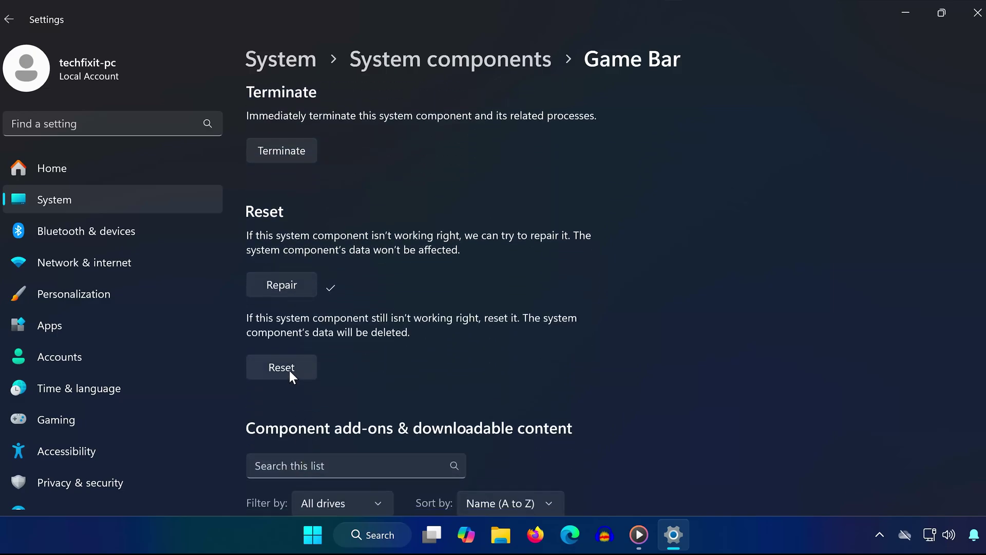
left_click(290, 369)
left_click(341, 333)
Launch Command Prompt with Run as administrator from search.
left_click(312, 535)
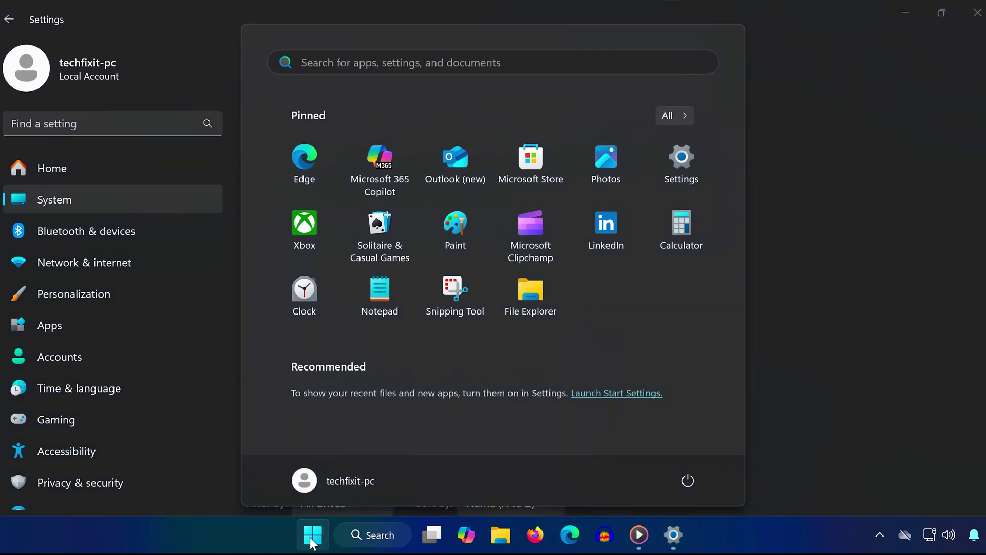
type("cmd")
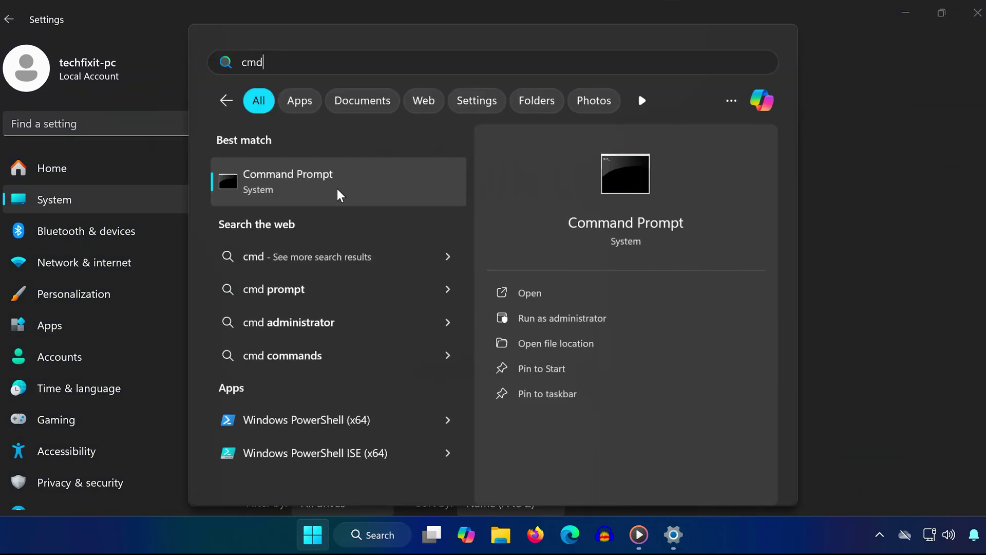
right_click(340, 186)
left_click(385, 201)
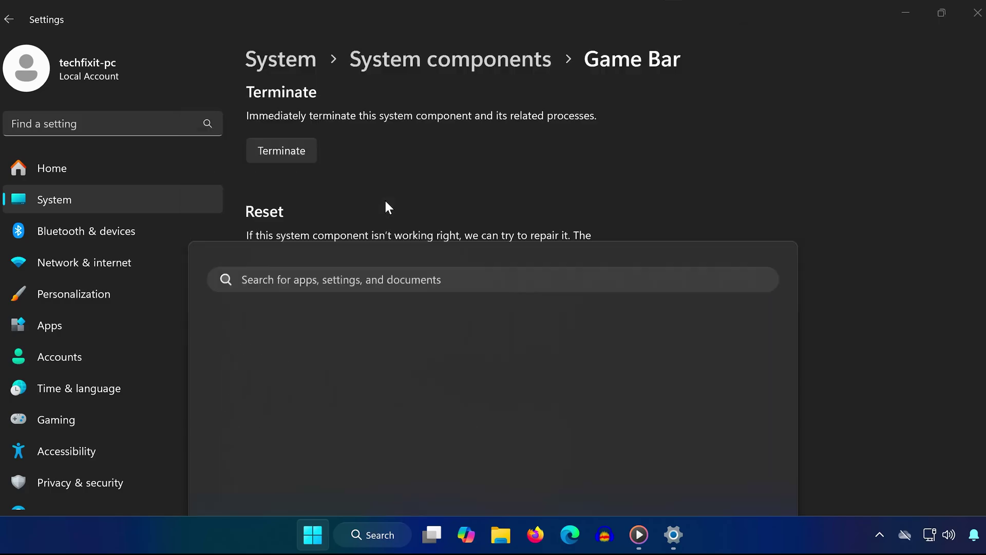
Approve the UAC prompt and run sfc /scannow in the admin Command Prompt.
left_click(429, 388)
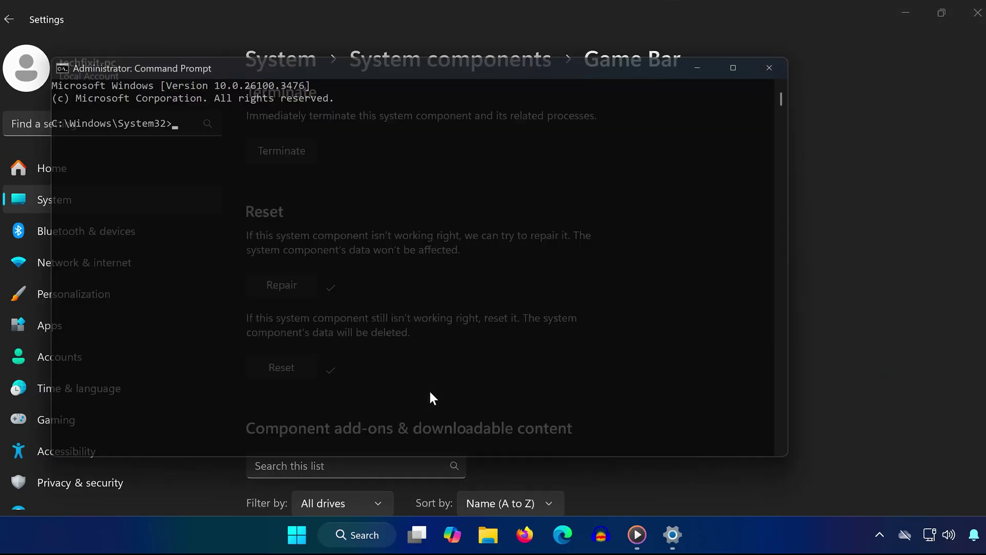
type("sfc /scannow")
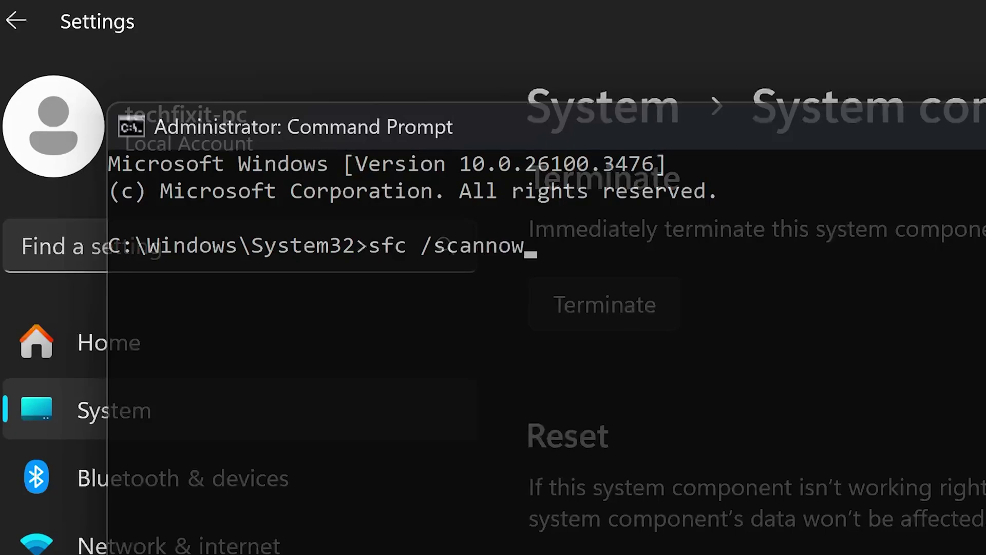
key("Return")
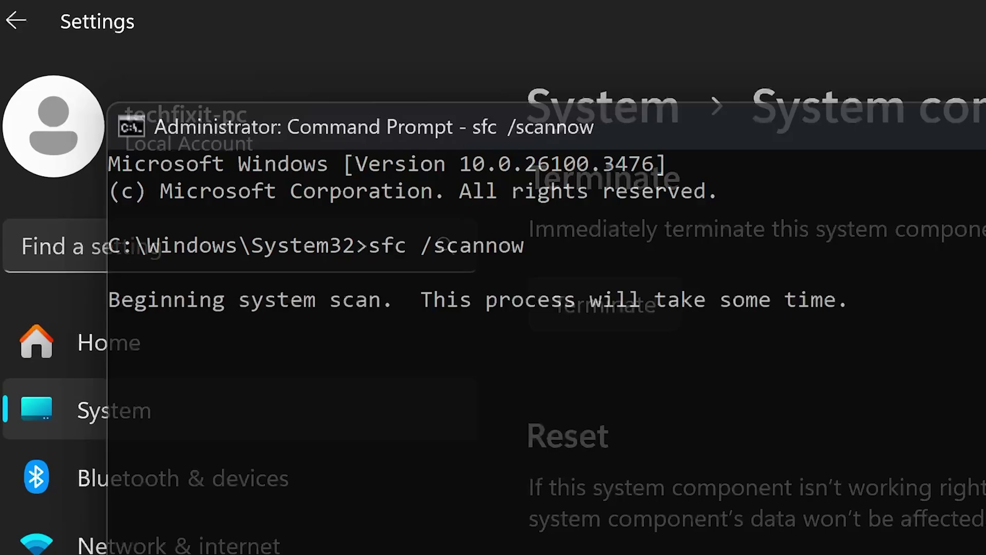
type("game")
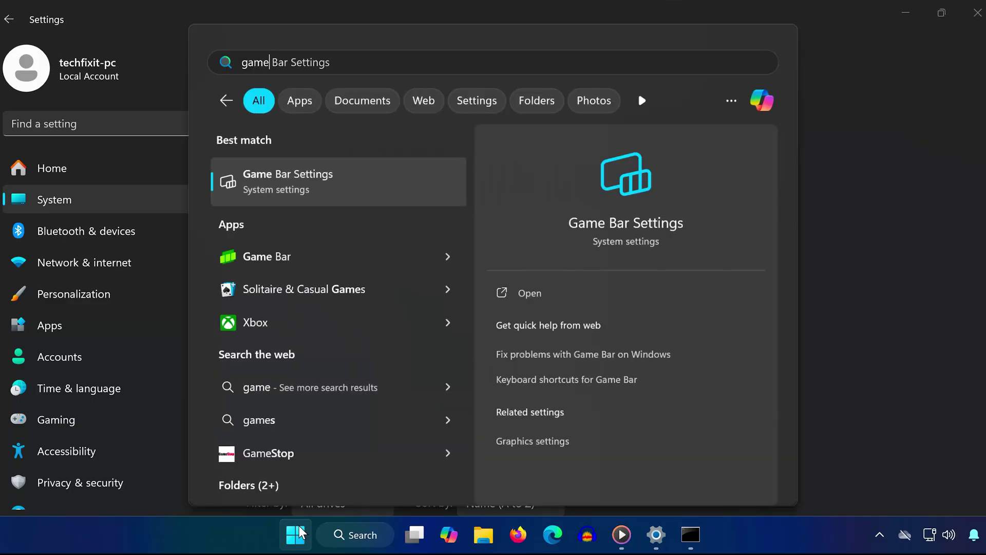
Reopen the Gaming > Game Bar settings page from the search result.
left_click(309, 182)
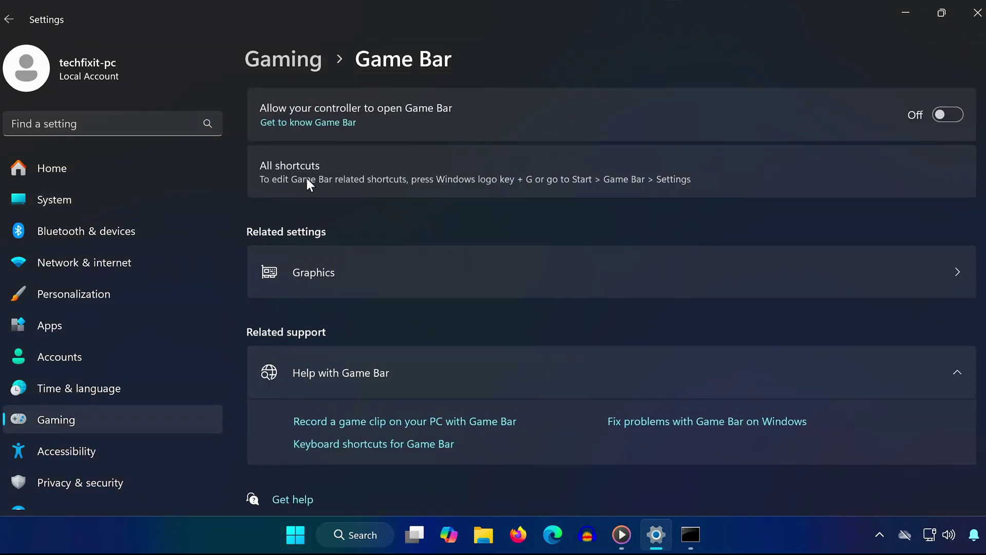